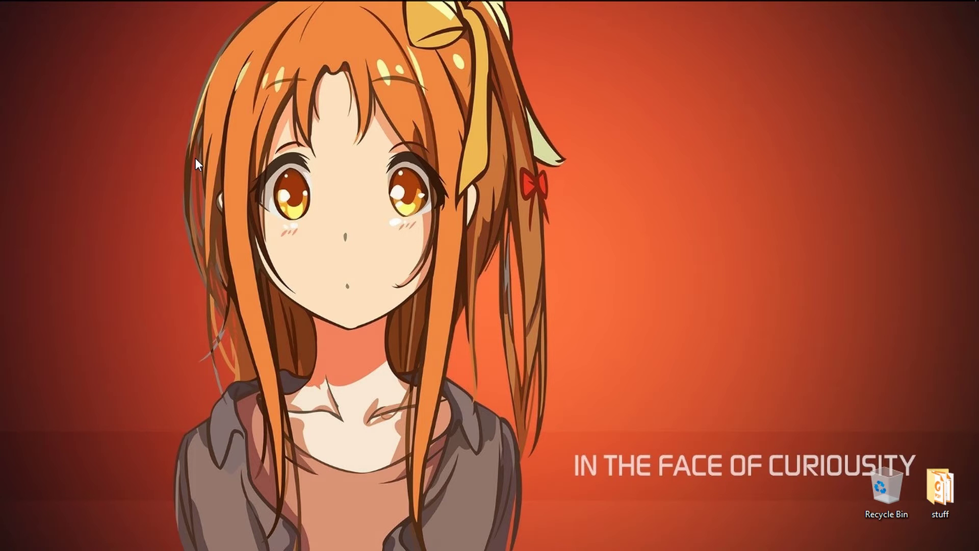
# Browse in File Explorer to C:\Program Files (x86)\Counter-Strike Global Offensive and refresh the listing.
pyautogui.moveTo(194, 4)
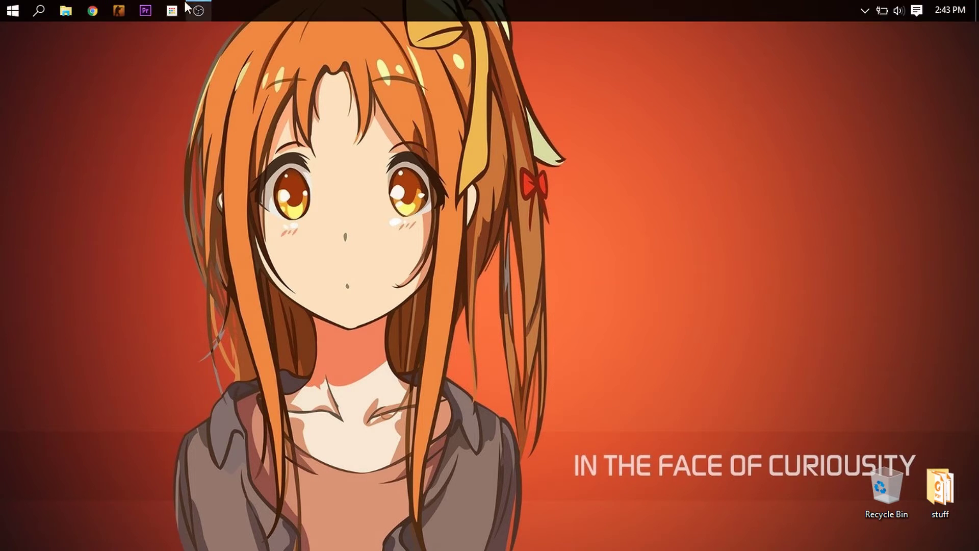
pyautogui.click(65, 11)
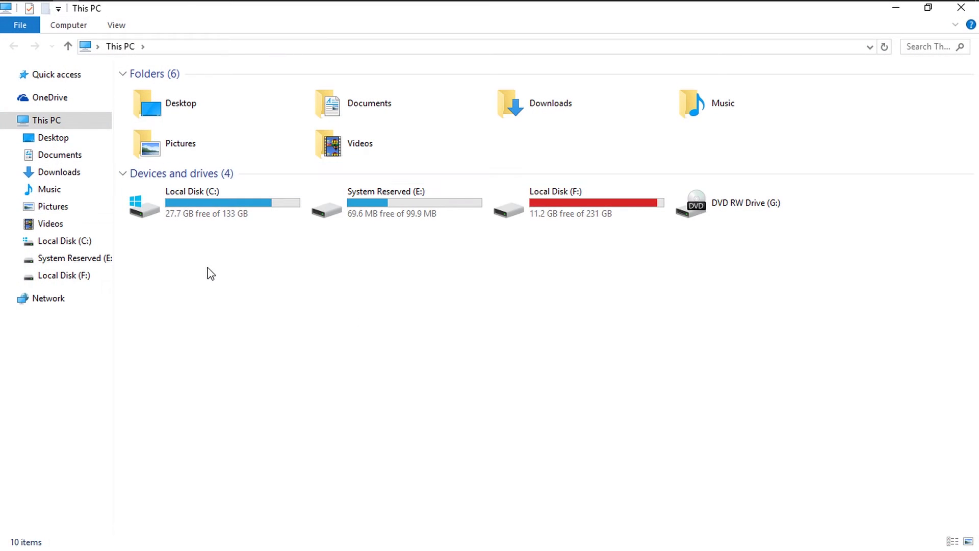
pyautogui.doubleClick(197, 214)
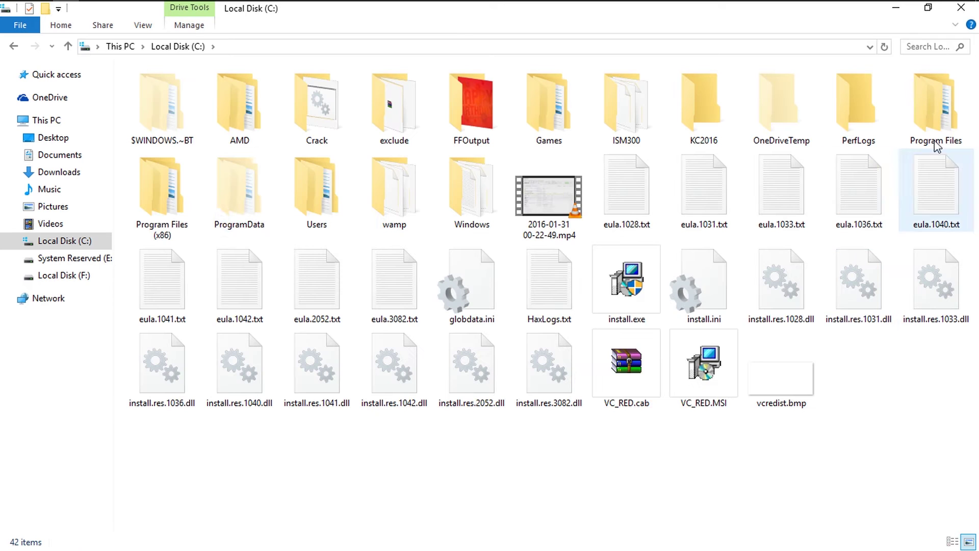
pyautogui.doubleClick(938, 120)
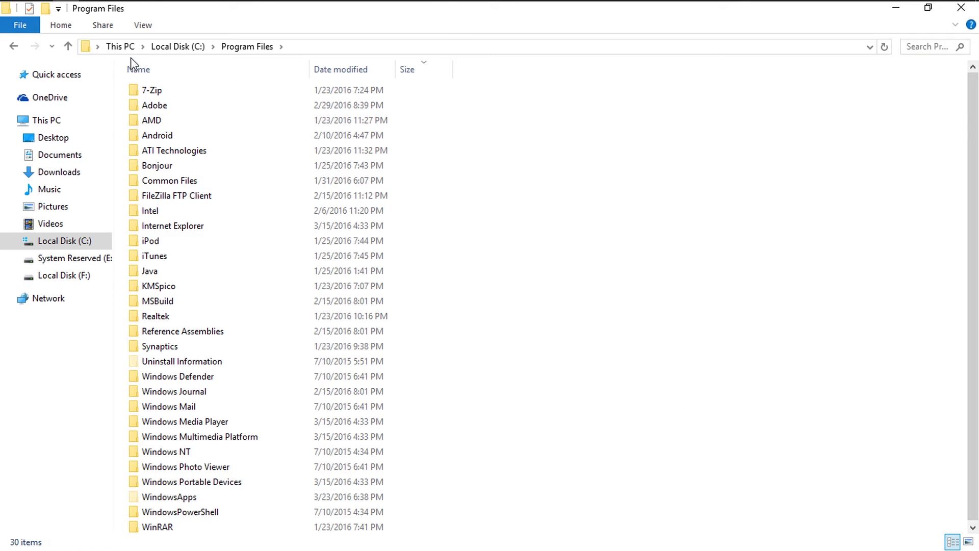
pyautogui.click(201, 271)
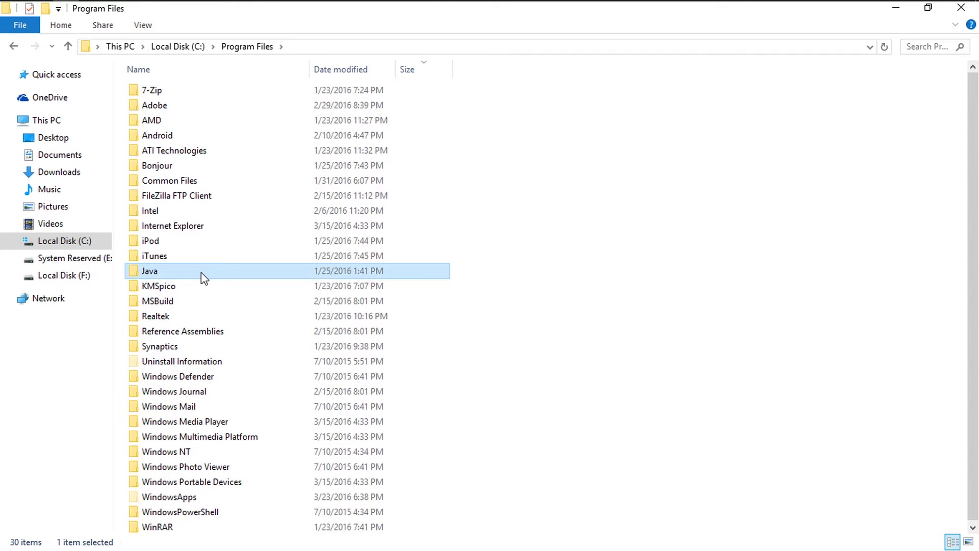
pyautogui.press('c')
pyautogui.press('BackSpace')
pyautogui.press('p')
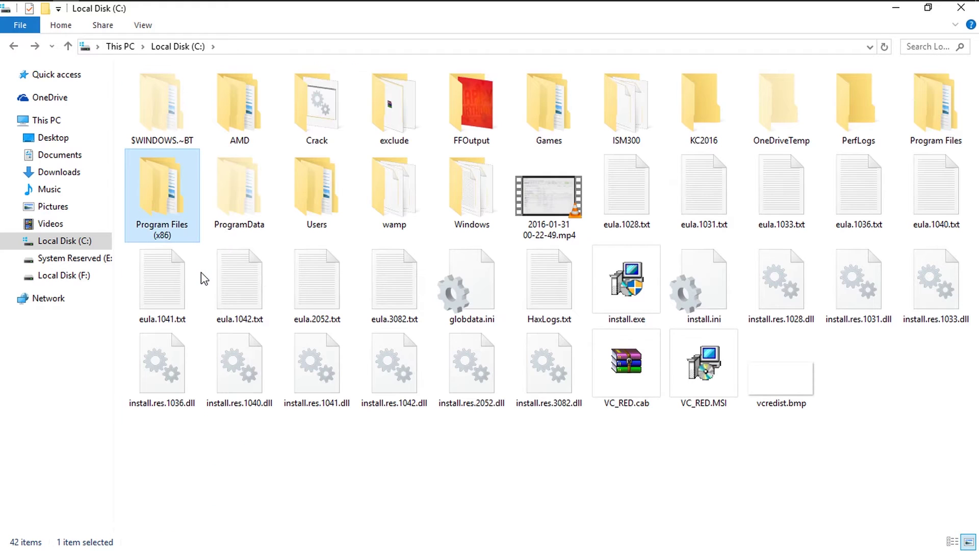
pyautogui.press('Return')
pyautogui.press('c')
pyautogui.press('c')
pyautogui.press('c')
pyautogui.press('c')
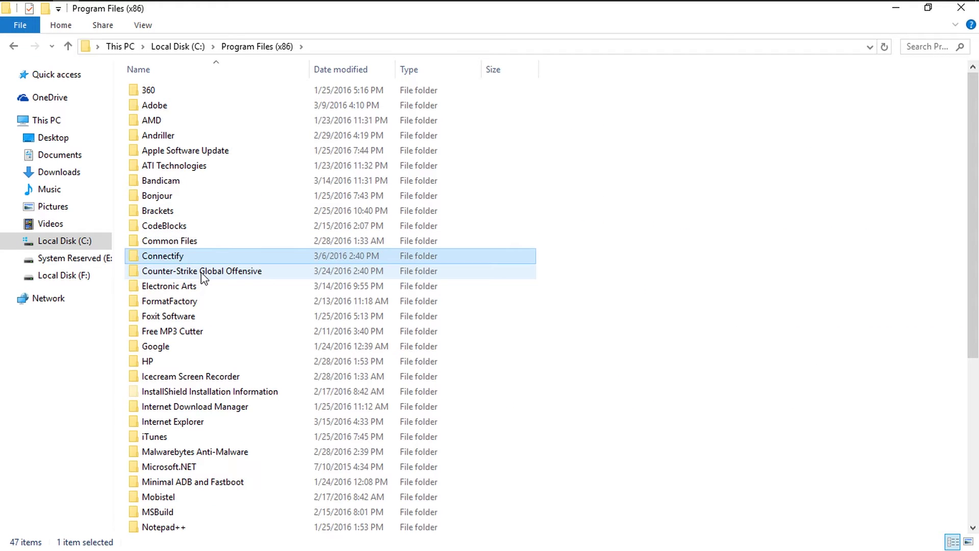
pyautogui.press('Return')
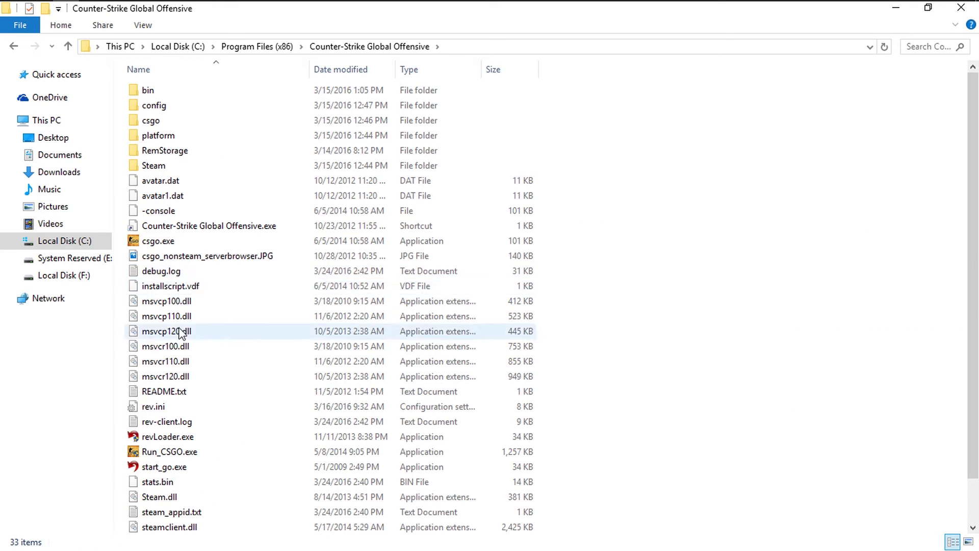
pyautogui.rightClick(700, 164)
pyautogui.click(738, 243)
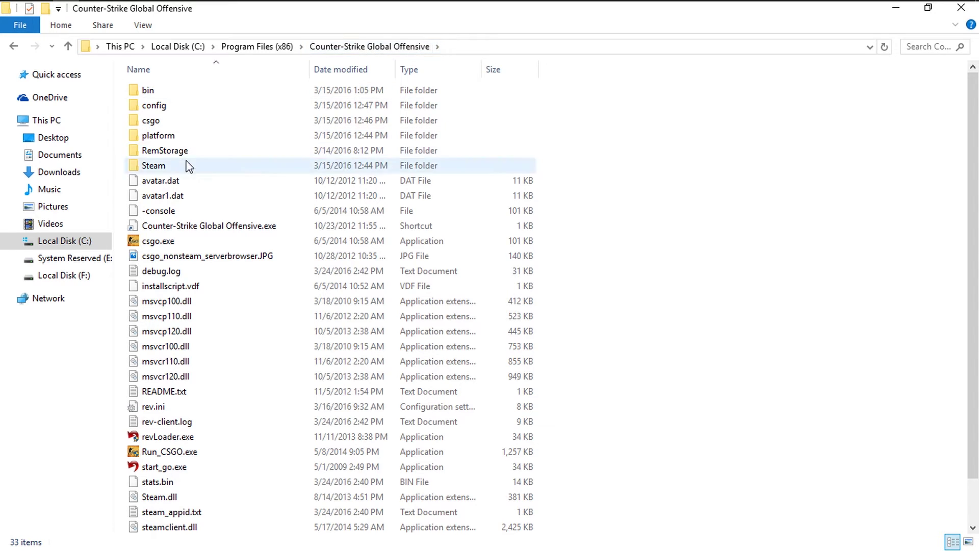
# Open csgo\cfg and select config.cfg together with config_default.cfg.
pyautogui.doubleClick(167, 121)
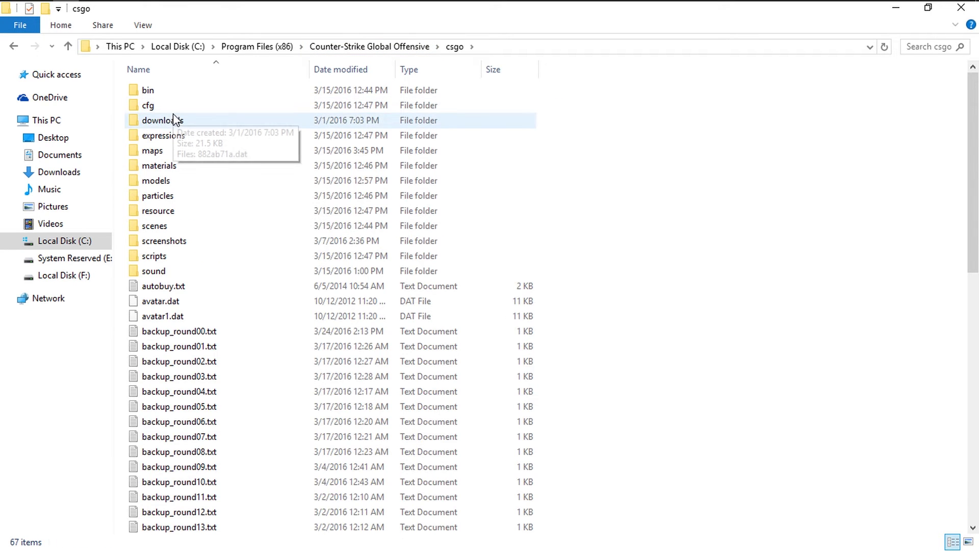
pyautogui.click(173, 111)
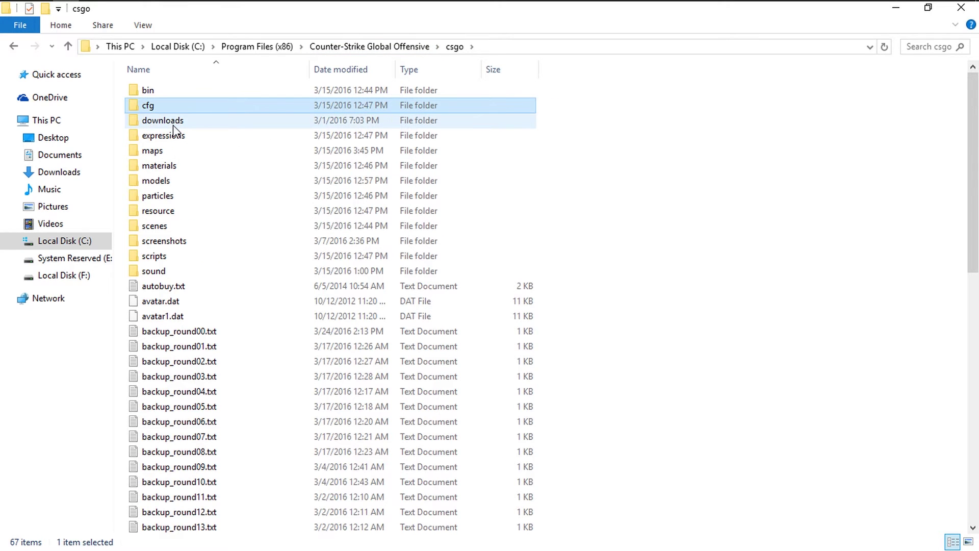
pyautogui.press('Return')
pyautogui.click(169, 136)
pyautogui.press('Down')
pyautogui.press('Down')
pyautogui.press('Down')
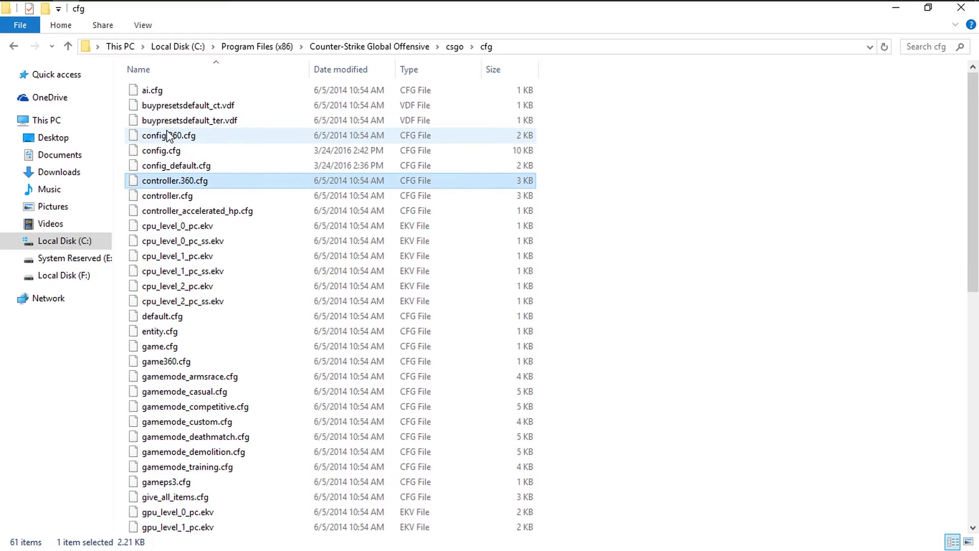
pyautogui.press('Up')
pyautogui.press('Up')
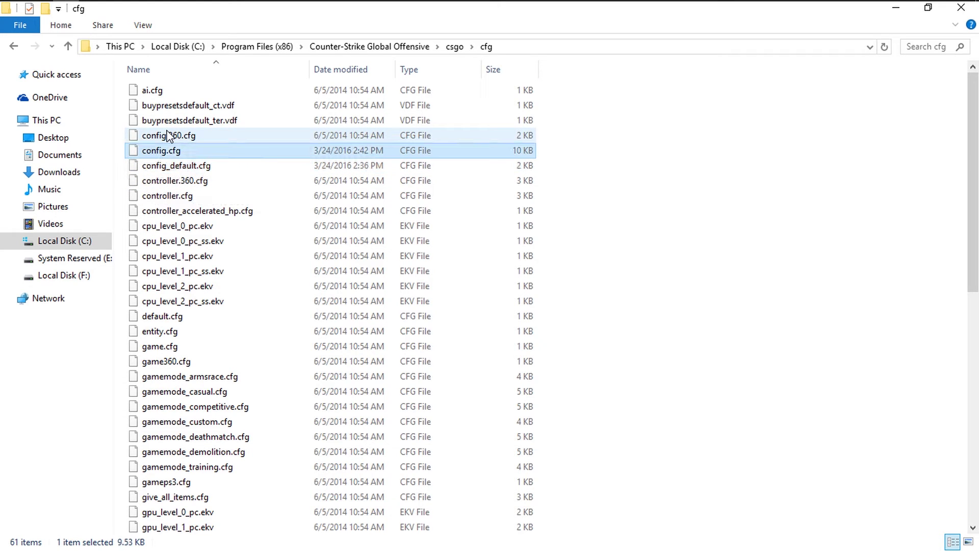
pyautogui.hotkey('shift', 'Down')
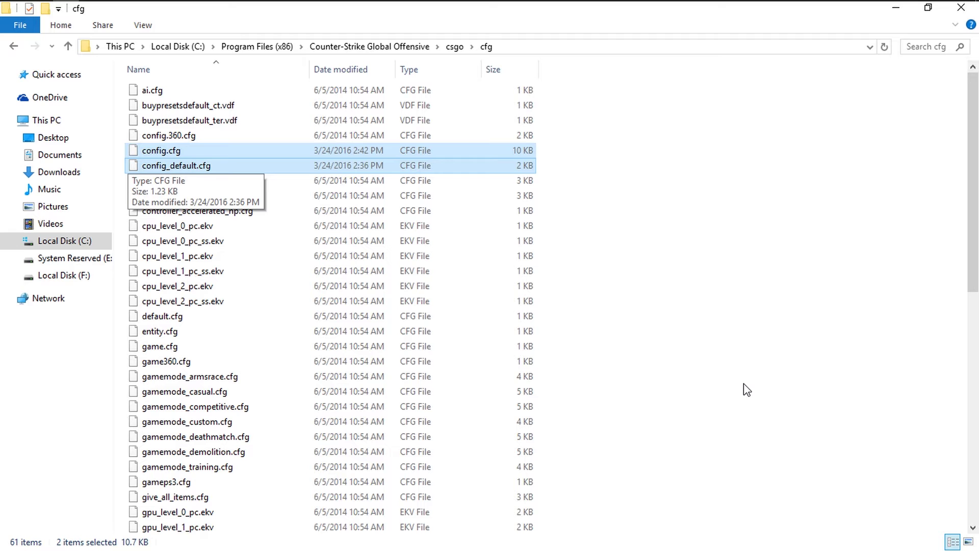
# Paste config.cfg and config_default.cfg onto the desktop and open both with Notepad++.
pyautogui.click(977, 10)
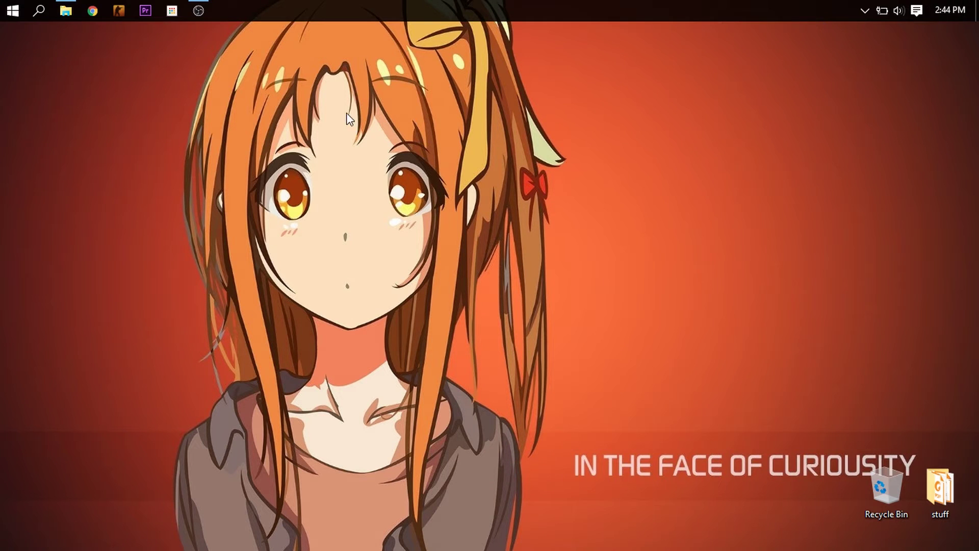
pyautogui.hotkey('ctrl', 'v')
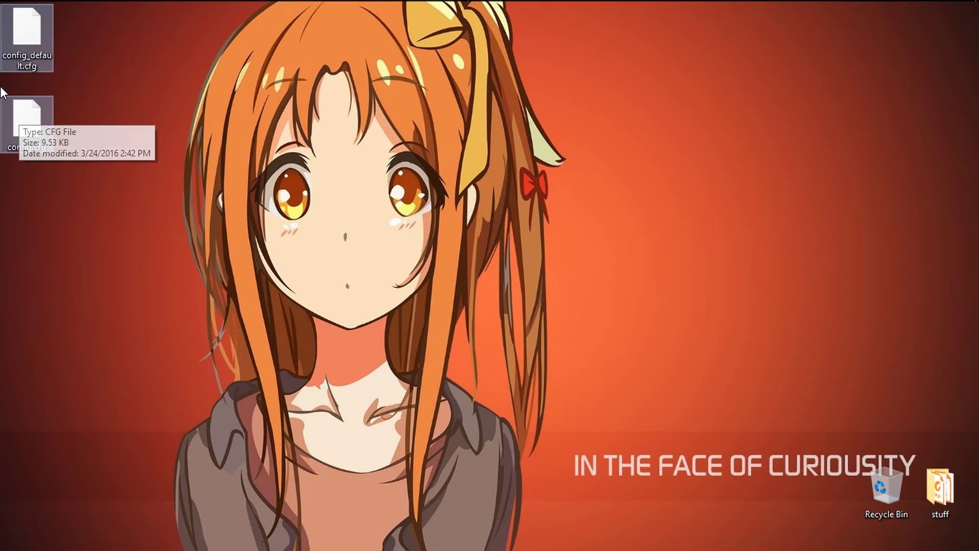
pyautogui.rightClick(23, 119)
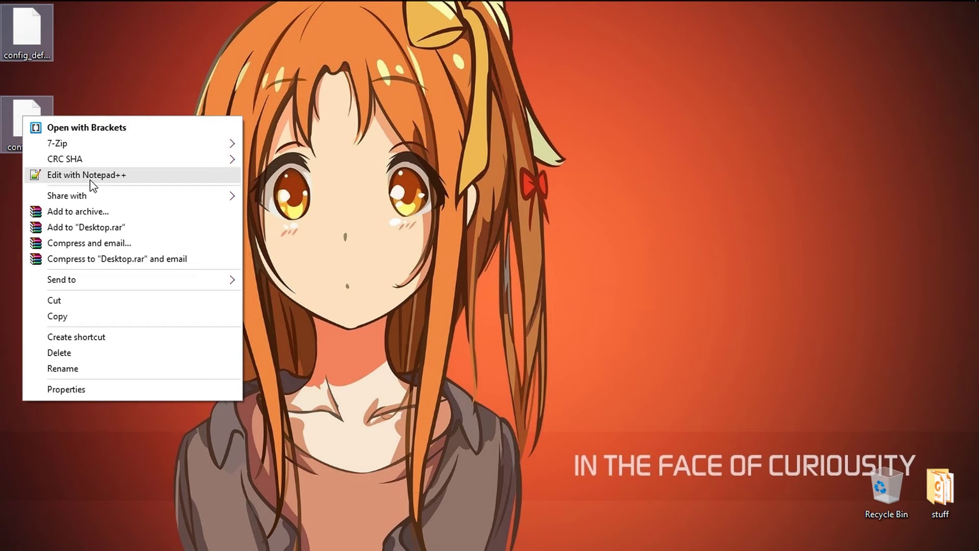
pyautogui.click(124, 179)
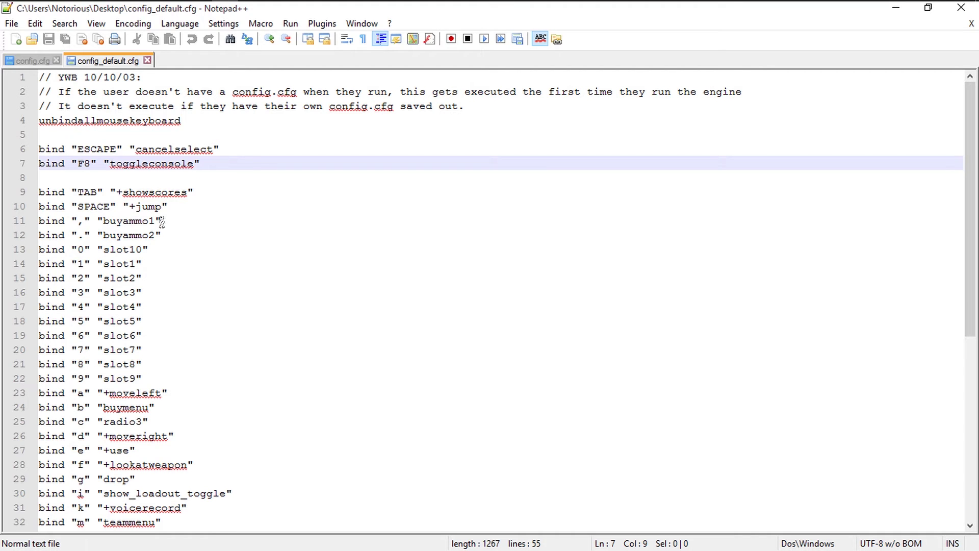
# Show config.cfg, scroll down to line 44's bind "F8" "toggleconsole", and select toggleconsole.
pyautogui.click(29, 61)
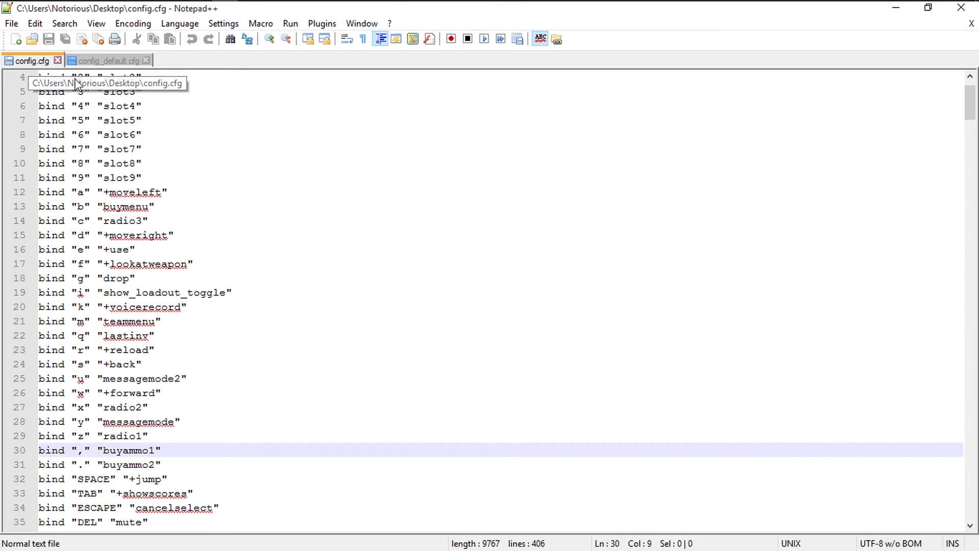
pyautogui.click(133, 279)
pyautogui.scroll(-5, 132, 278)
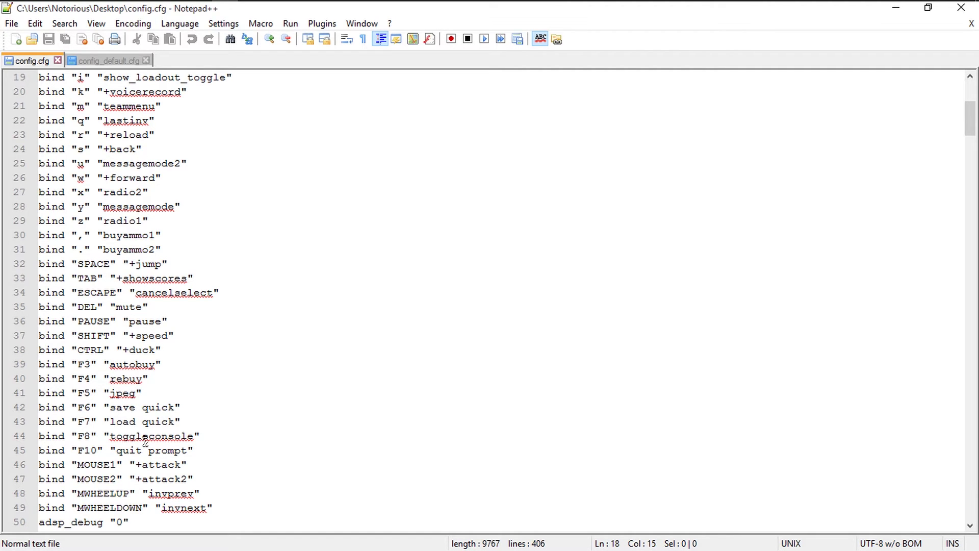
pyautogui.scroll(-2, 142, 438)
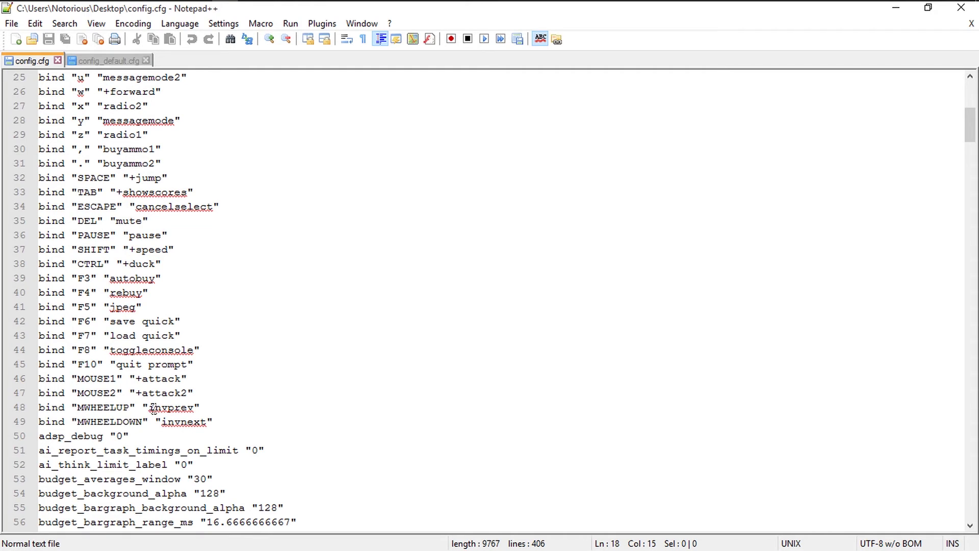
pyautogui.moveTo(110, 350); pyautogui.dragTo(198, 352)
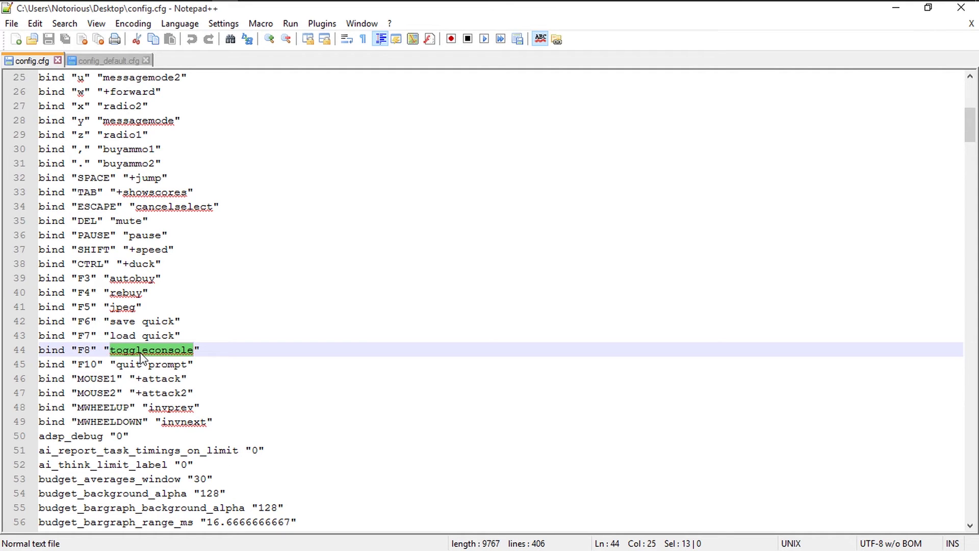
# Select the key name inside the quotes on config.cfg line 44.
pyautogui.doubleClick(90, 349)
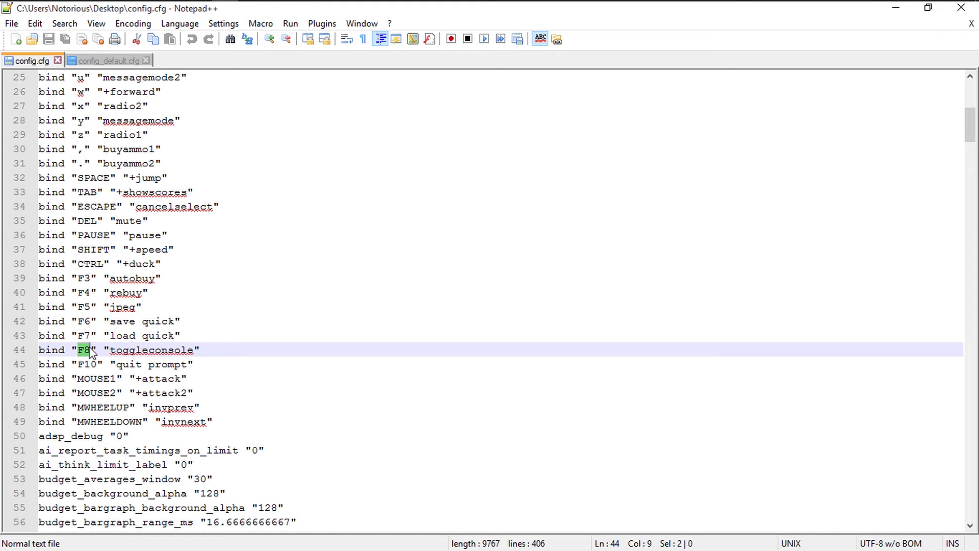
pyautogui.moveTo(111, 350); pyautogui.dragTo(191, 348)
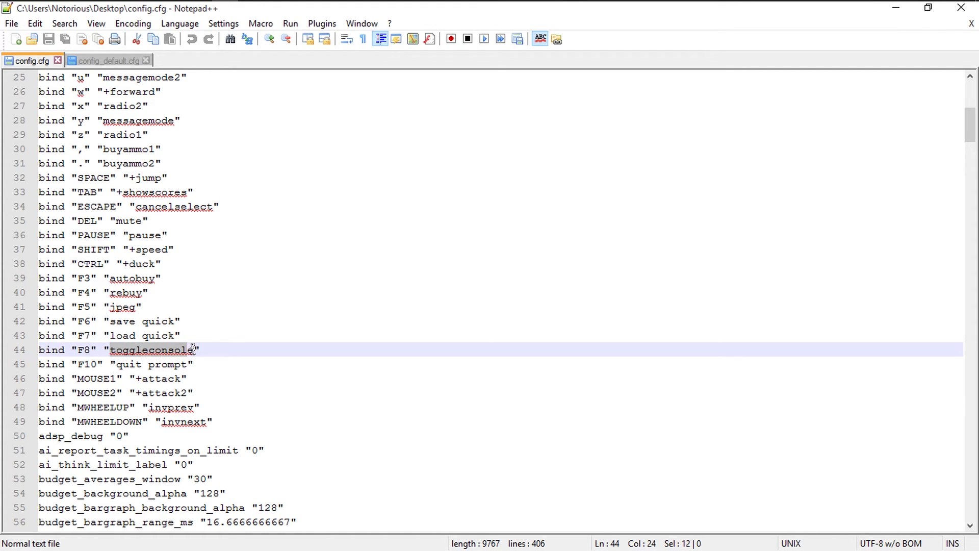
pyautogui.click(85, 350)
pyautogui.doubleClick(128, 350)
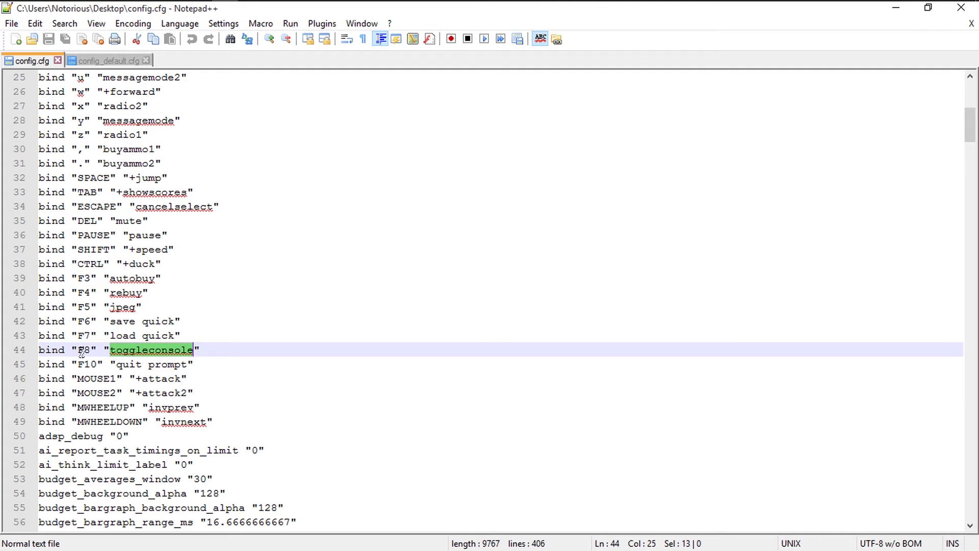
pyautogui.doubleClick(83, 350)
pyautogui.doubleClick(134, 350)
pyautogui.doubleClick(83, 350)
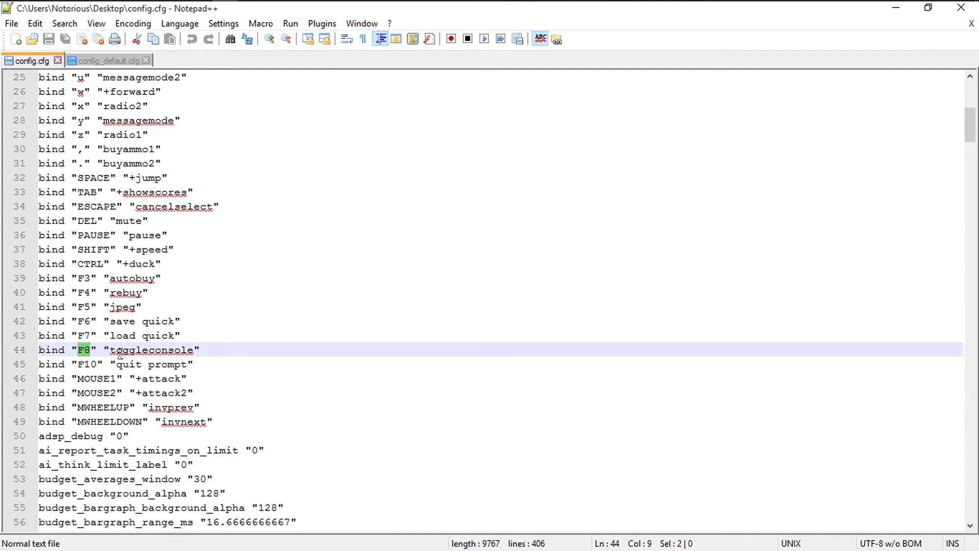
# Set line 44's key to F8 for toggleconsole and save config.cfg.
pyautogui.write('`')
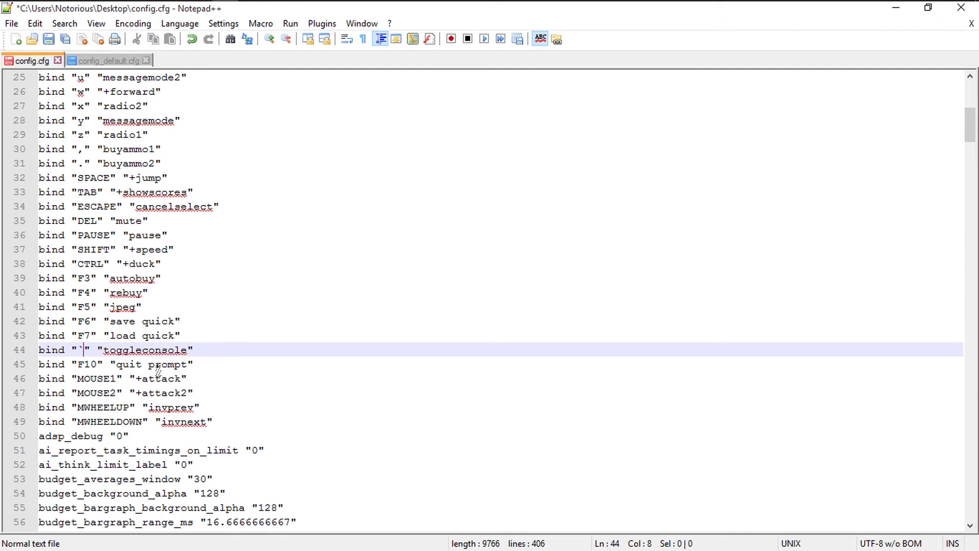
pyautogui.press('BackSpace')
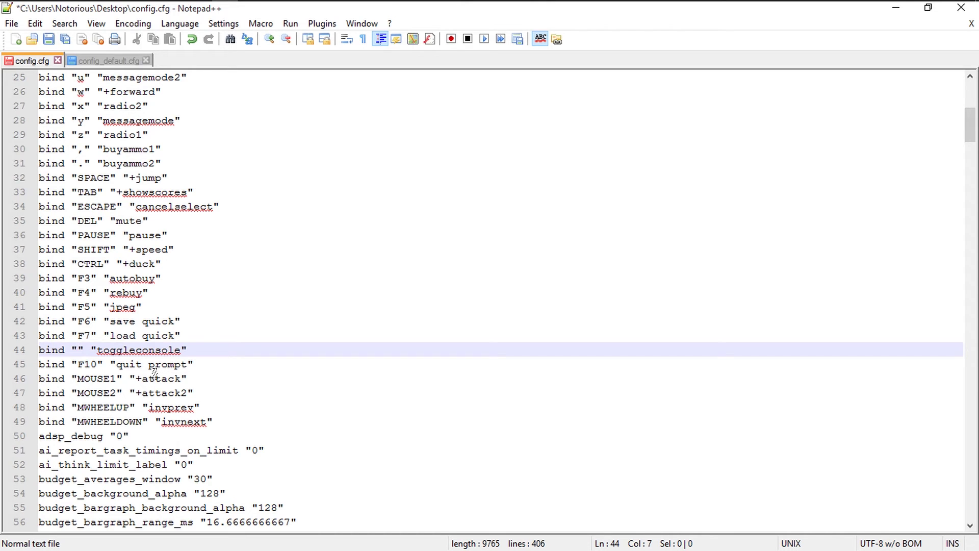
pyautogui.write('F*')
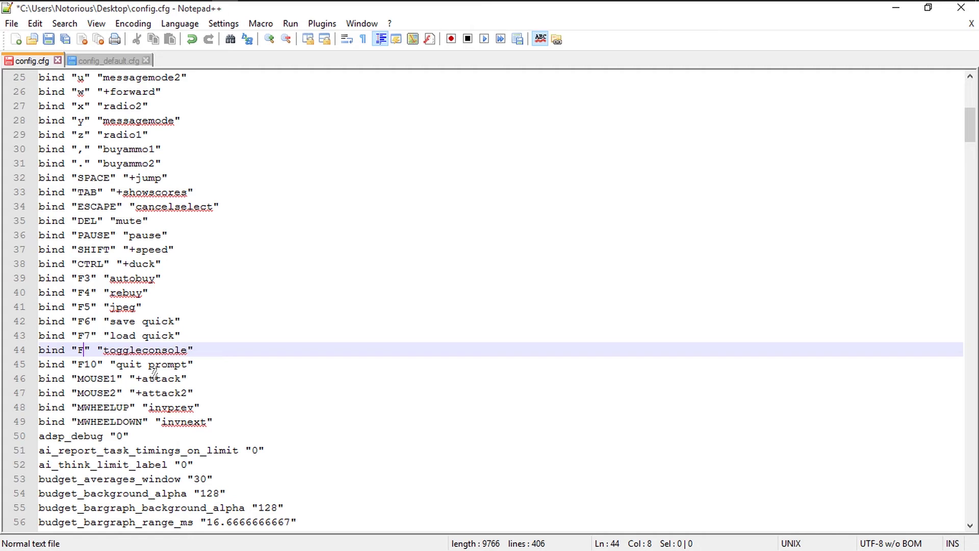
pyautogui.hotkey('ctrl', 's')
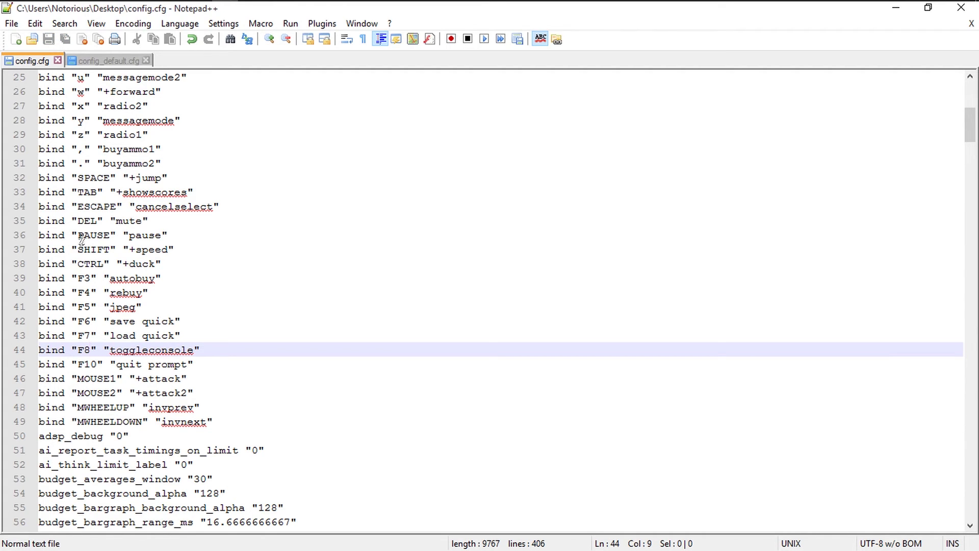
pyautogui.click(103, 61)
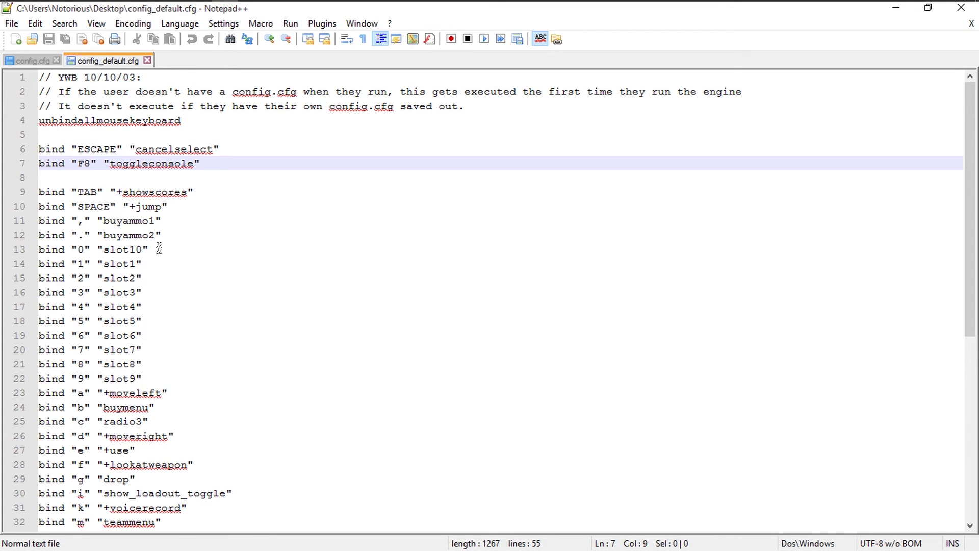
# Change config_default.cfg line 7 to bind F8 to toggleconsole and save it.
pyautogui.moveTo(110, 164); pyautogui.dragTo(195, 169)
pyautogui.moveTo(91, 163); pyautogui.dragTo(80, 164)
pyautogui.write('F')
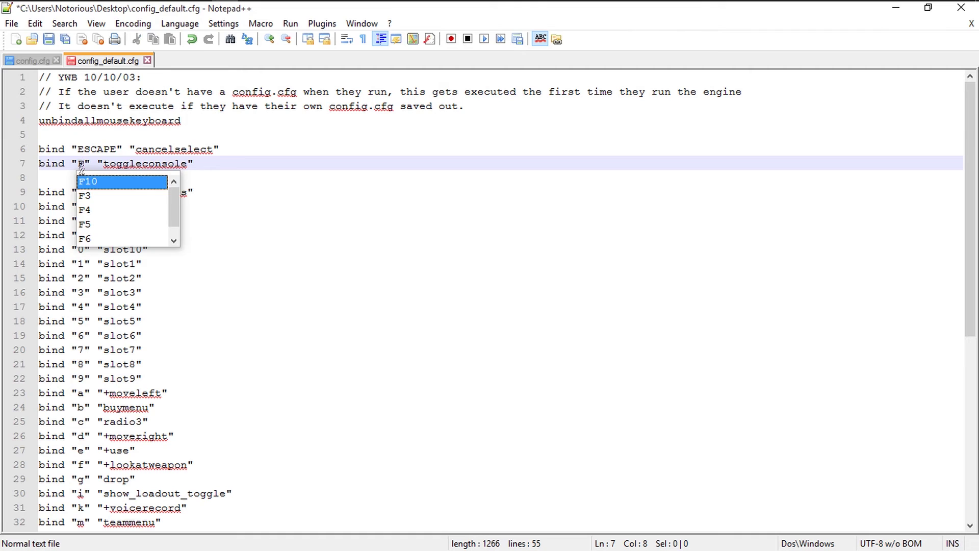
pyautogui.write('8')
pyautogui.hotkey('ctrl', 's')
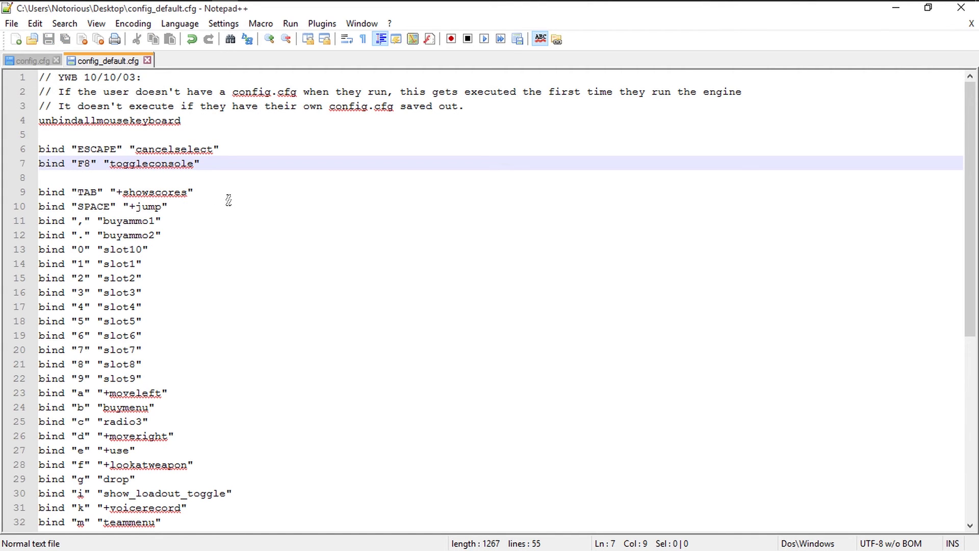
# Close Notepad++ and copy both edited config files from the desktop.
pyautogui.click(958, 11)
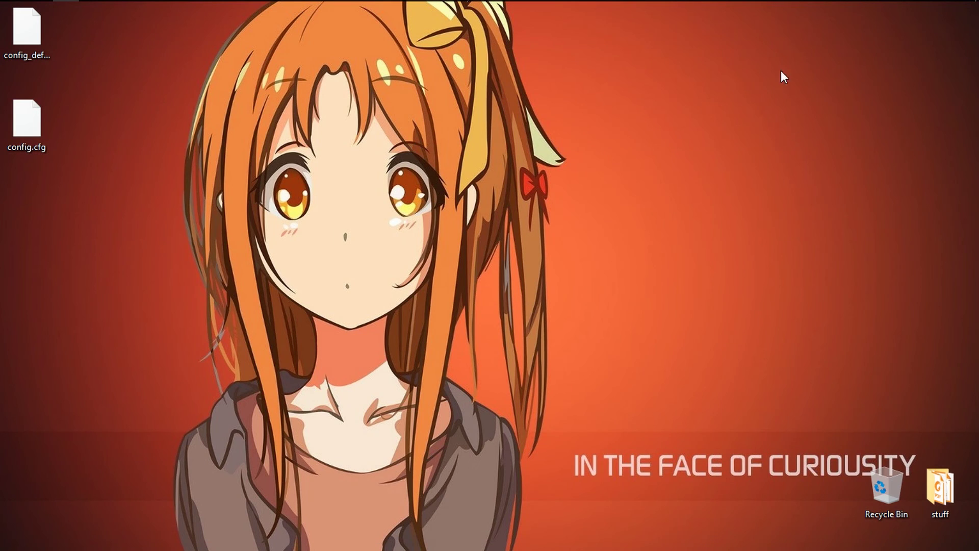
pyautogui.moveTo(84, 31); pyautogui.dragTo(23, 123)
pyautogui.rightClick(19, 123)
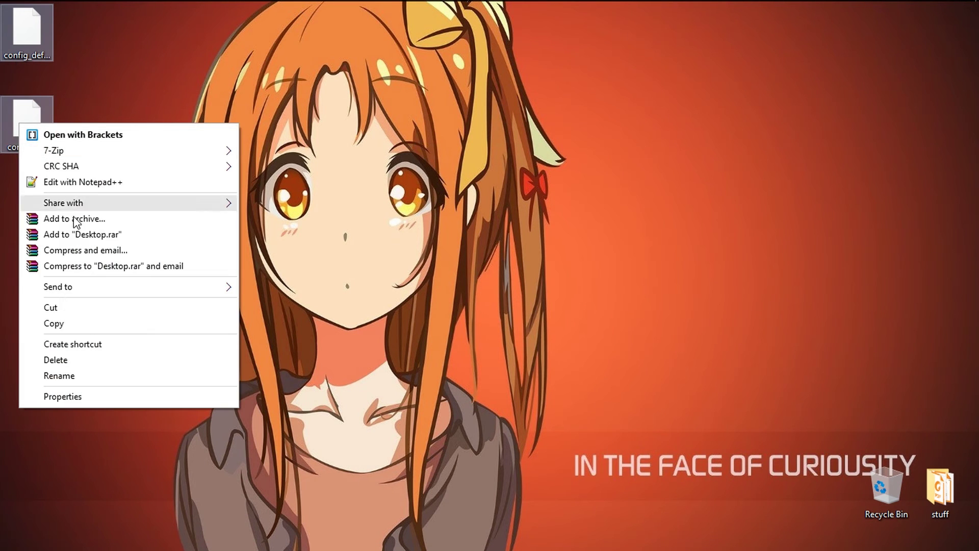
pyautogui.click(59, 325)
# Paste the copies into csgo\cfg, replacing the originals with administrator permission.
pyautogui.moveTo(120, 4)
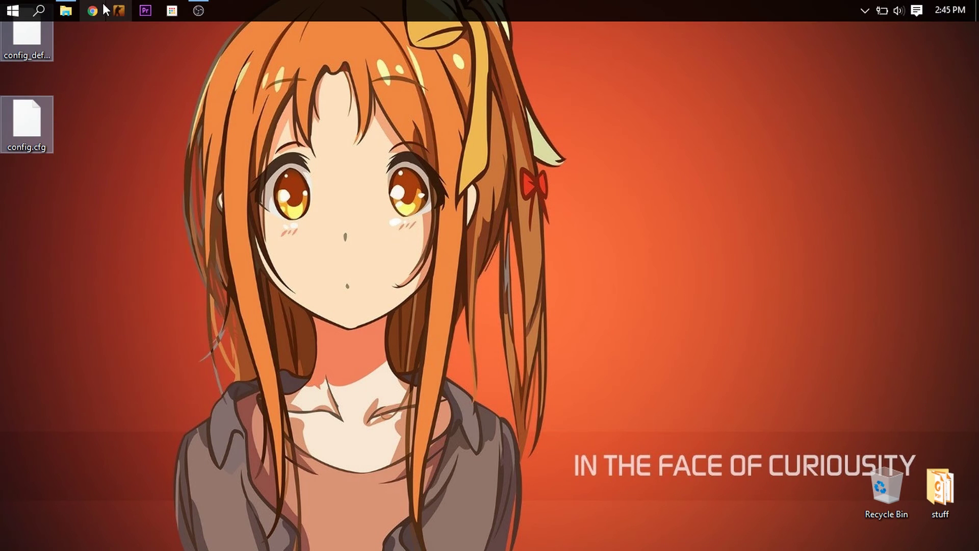
pyautogui.click(66, 11)
pyautogui.rightClick(569, 157)
pyautogui.click(601, 275)
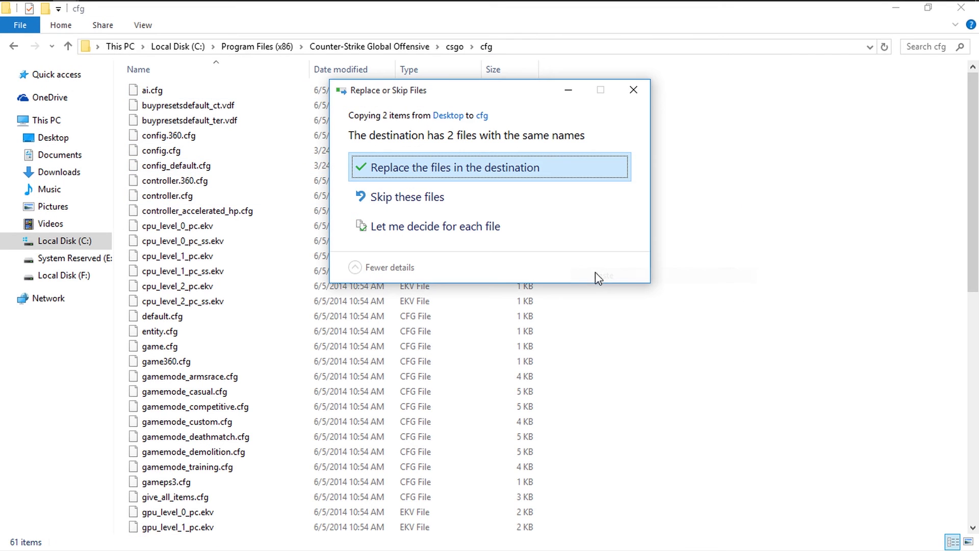
pyautogui.click(544, 168)
pyautogui.click(450, 212)
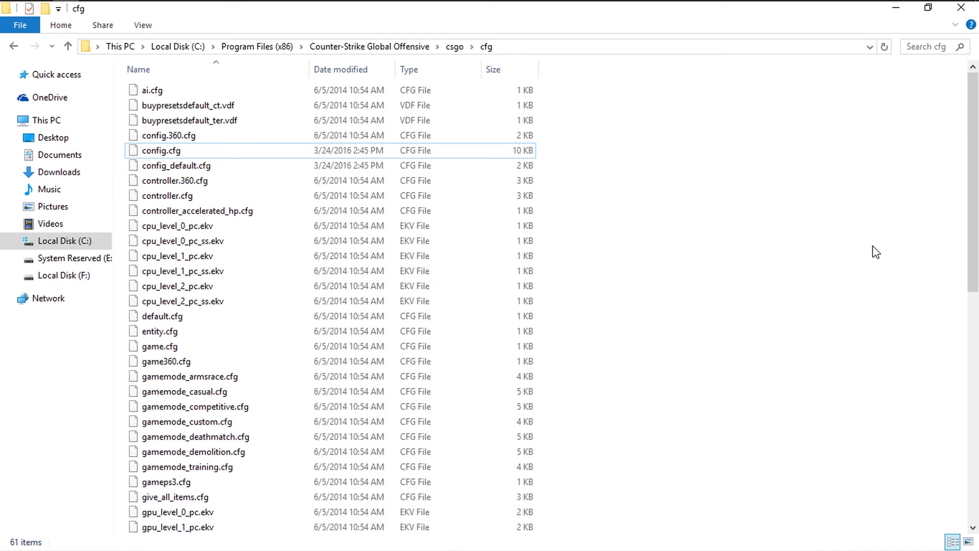
pyautogui.hotkey('alt', 'F4')
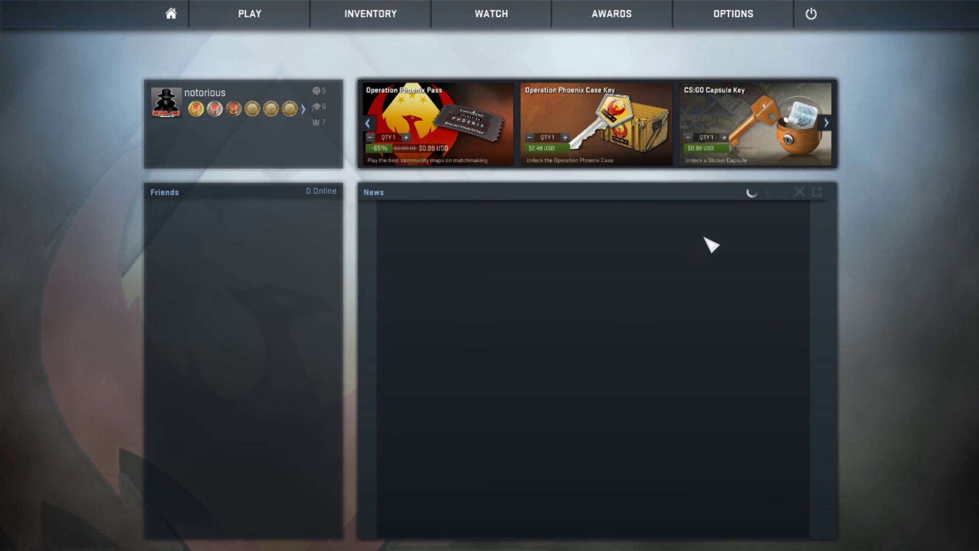
# In Options > Game Settings, leave Enable Developer Console (~) set to Yes.
pyautogui.click(735, 15)
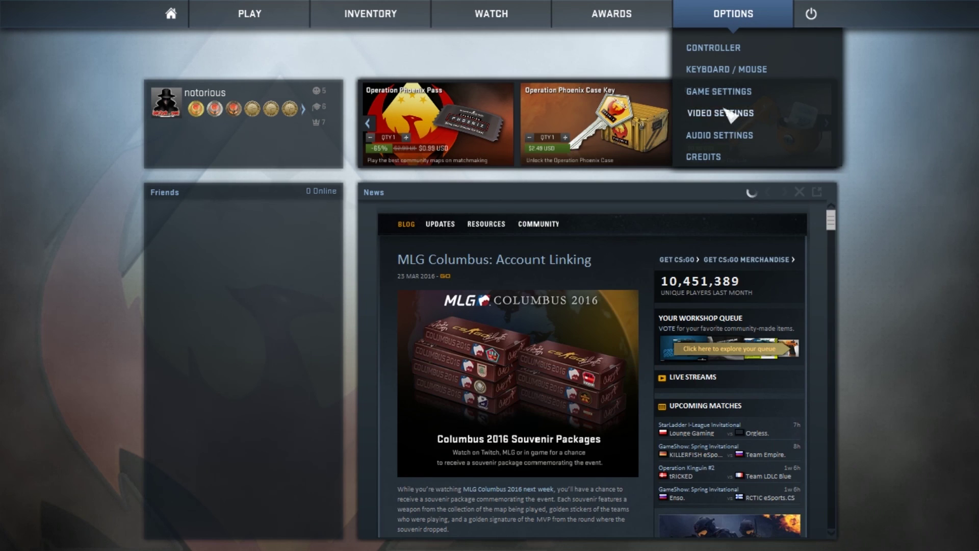
pyautogui.click(704, 91)
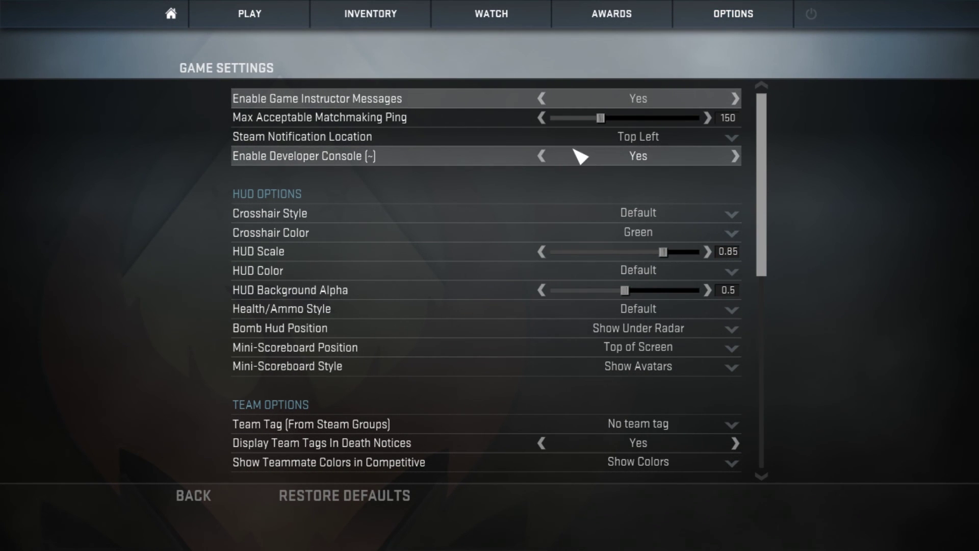
pyautogui.click(543, 155)
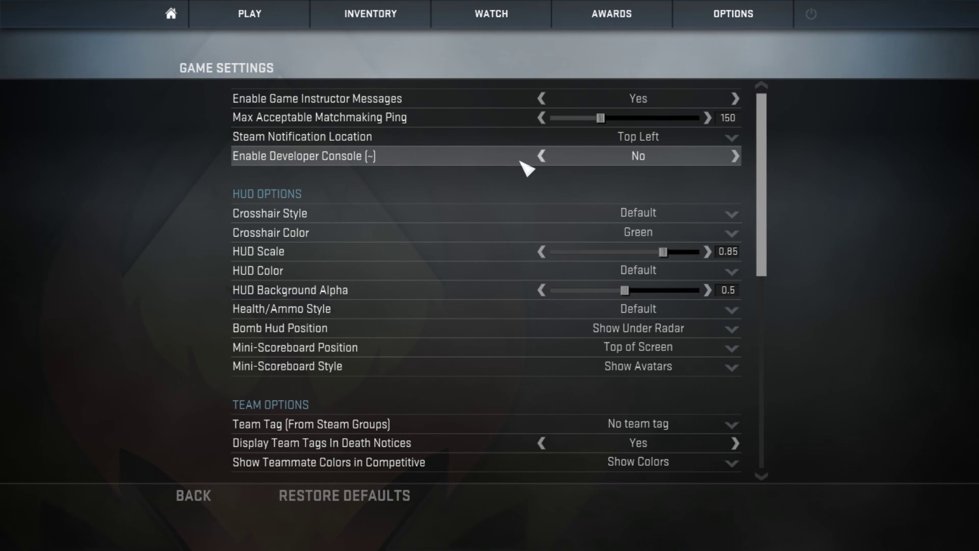
pyautogui.click(543, 156)
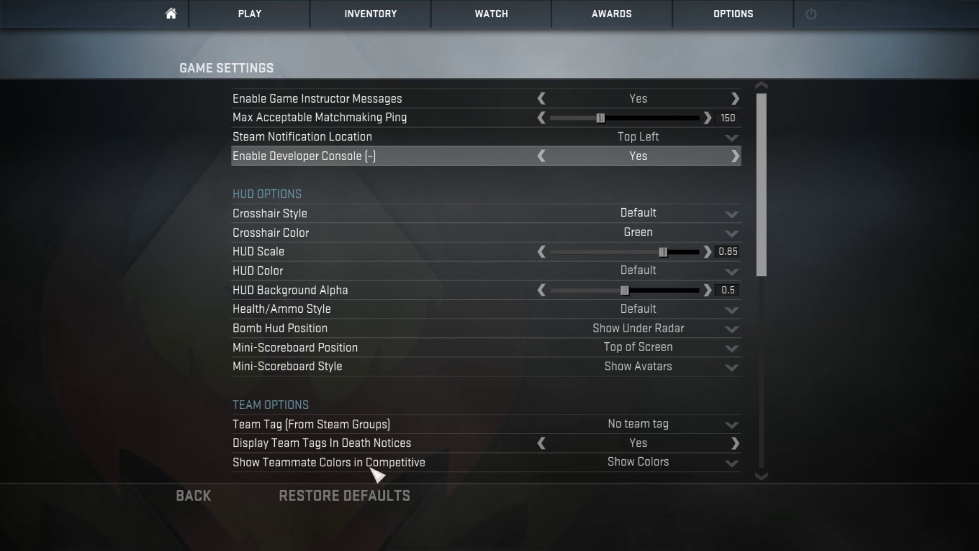
# Return to the main menu, open the developer console, and drag its window further left.
pyautogui.click(208, 498)
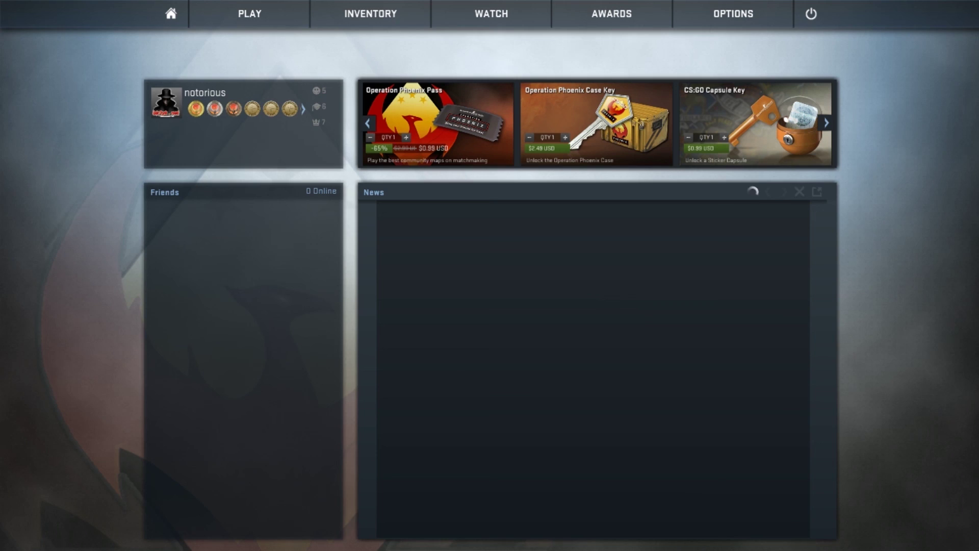
pyautogui.press('`')
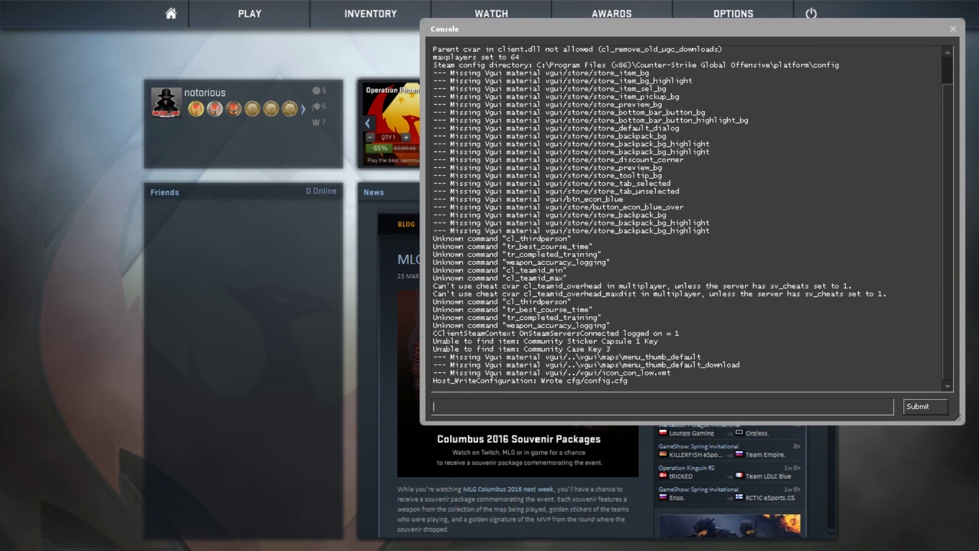
pyautogui.moveTo(689, 29); pyautogui.dragTo(598, 25)
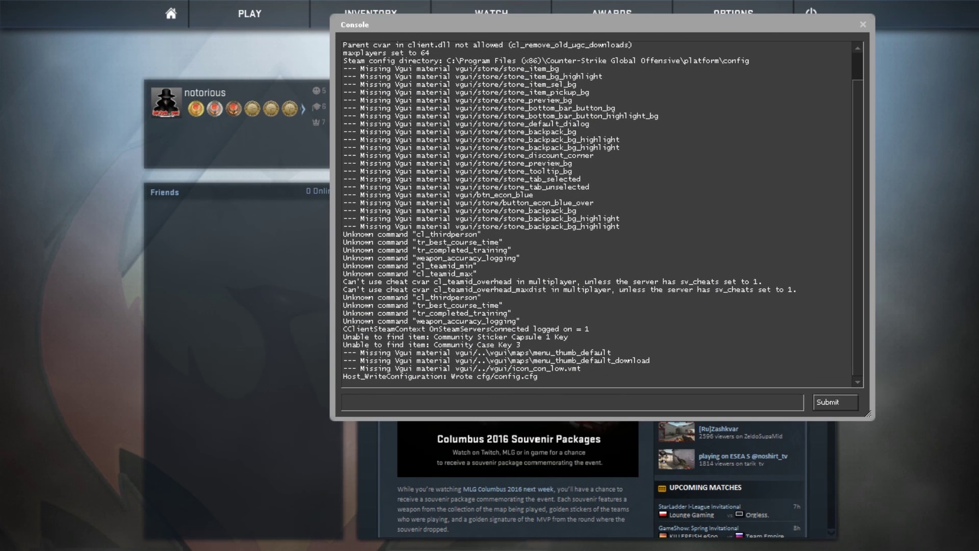